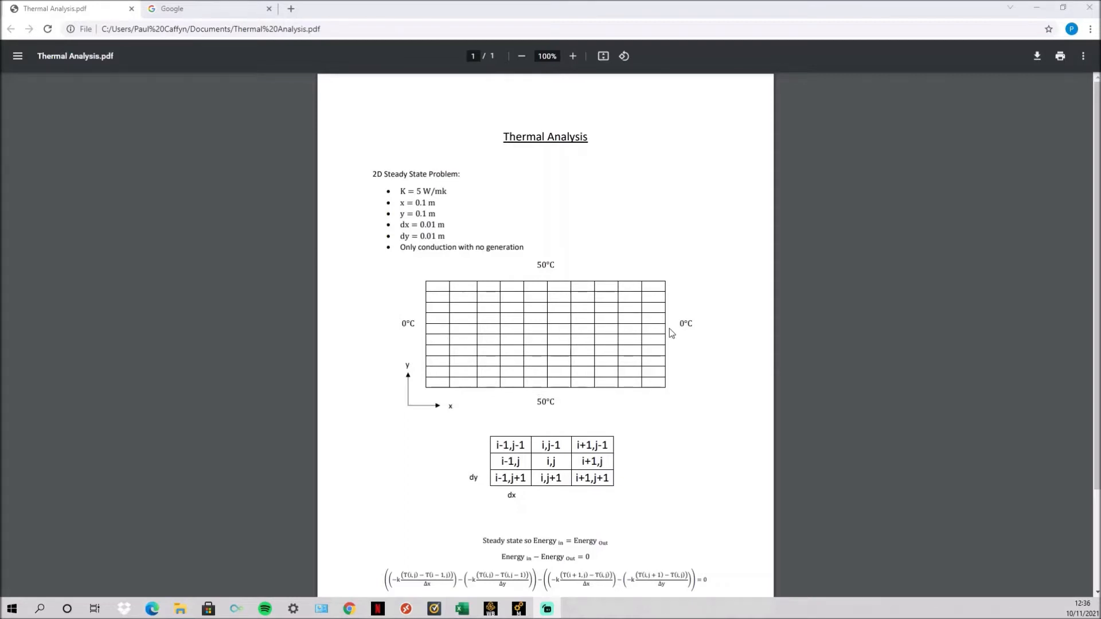
- Read the heat-balance derivation in the PDF, switch to the Excel workbook and examine the residual formulas in S4 and S5 with their referenced cells
scroll(561, 353, down, 2)
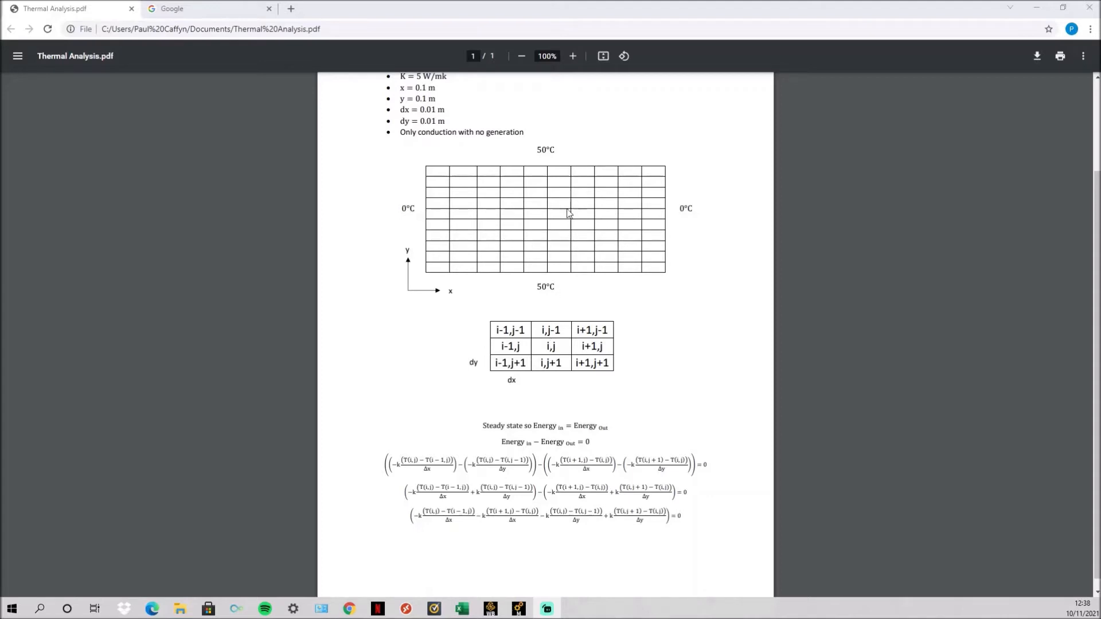
click(462, 610)
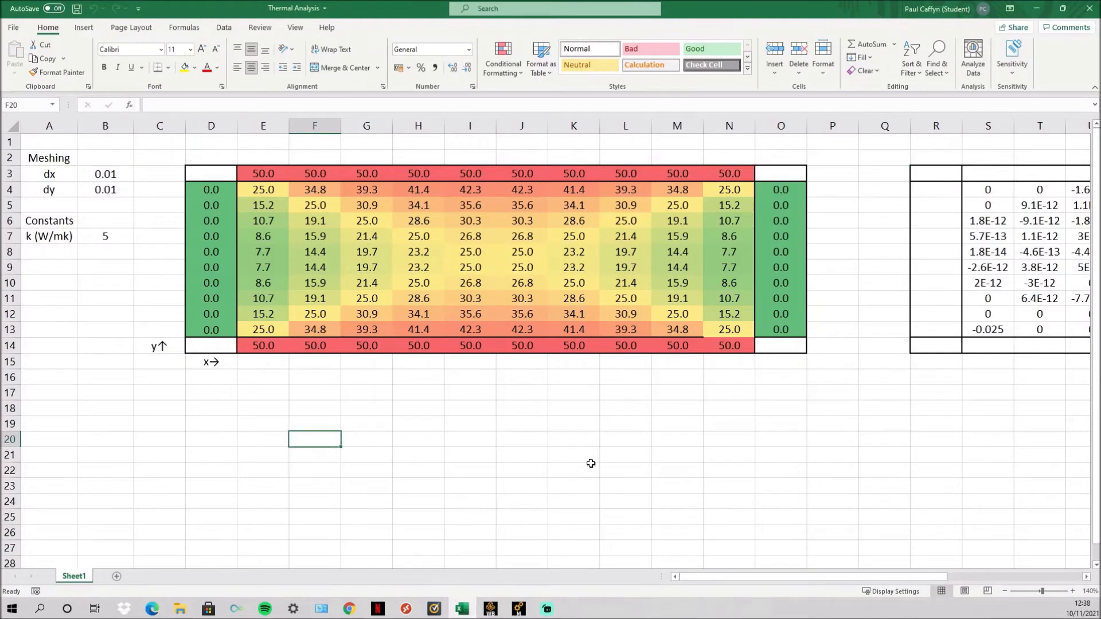
drag(731, 580, 841, 578)
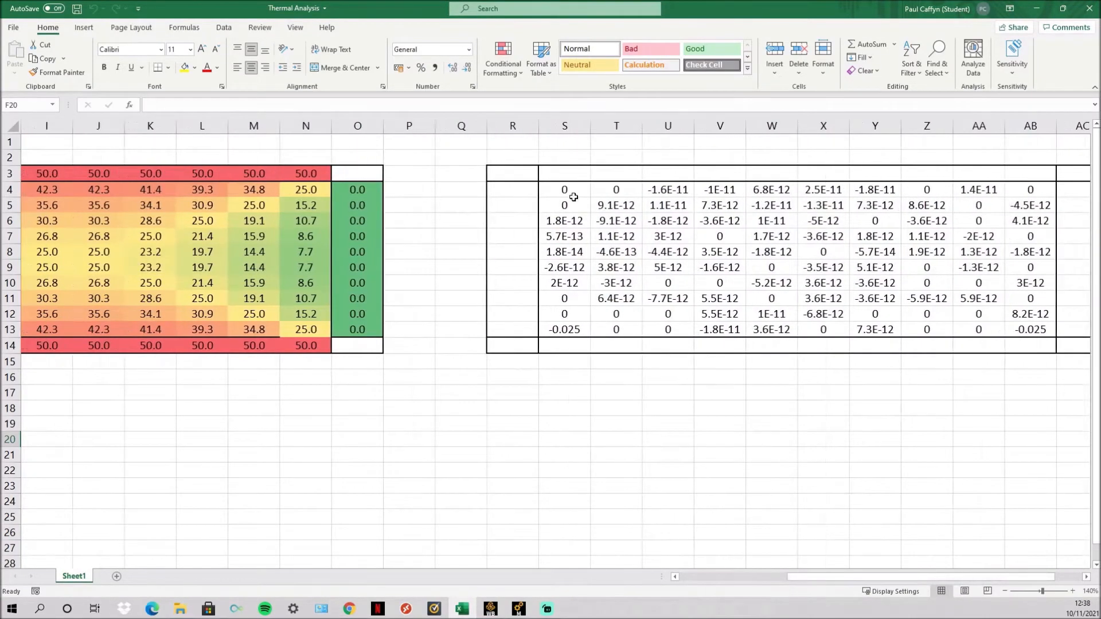
click(574, 194)
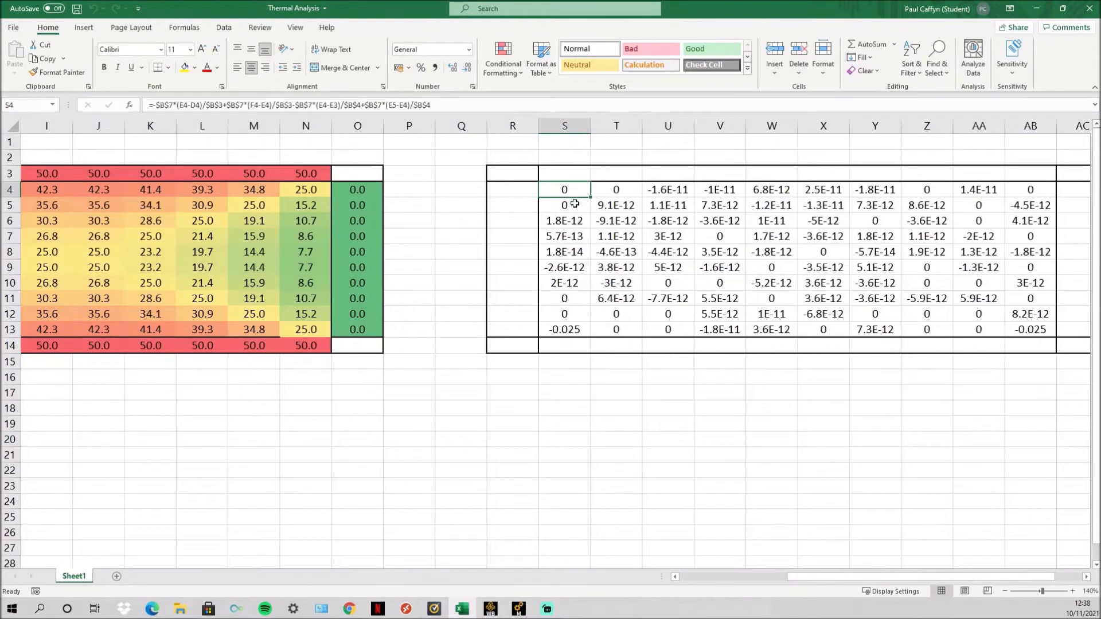
click(575, 204)
click(439, 99)
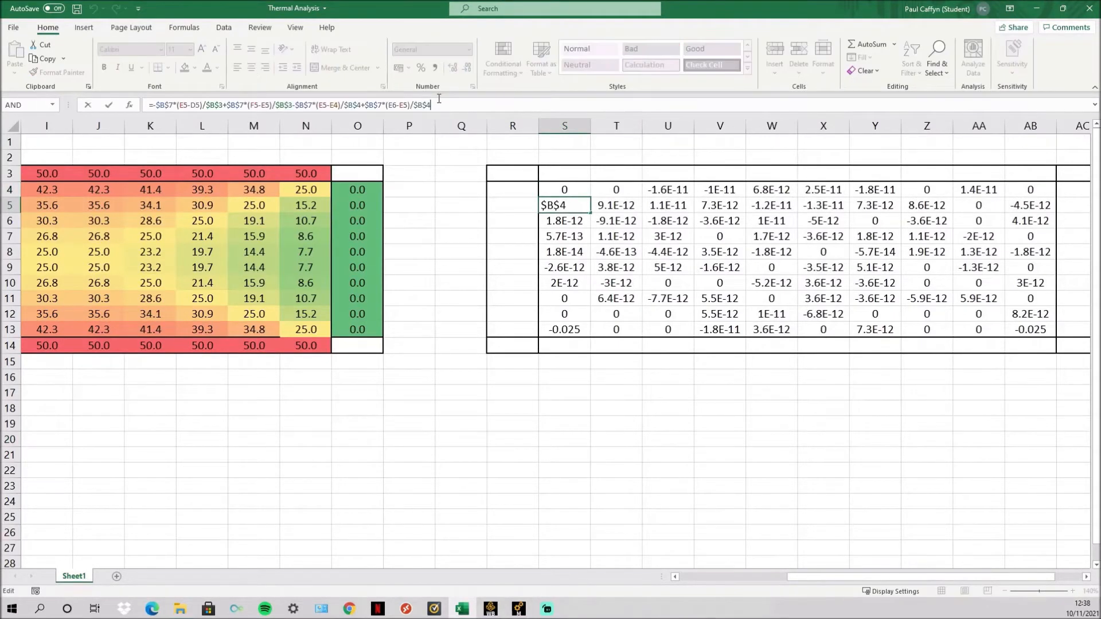
drag(846, 581, 782, 591)
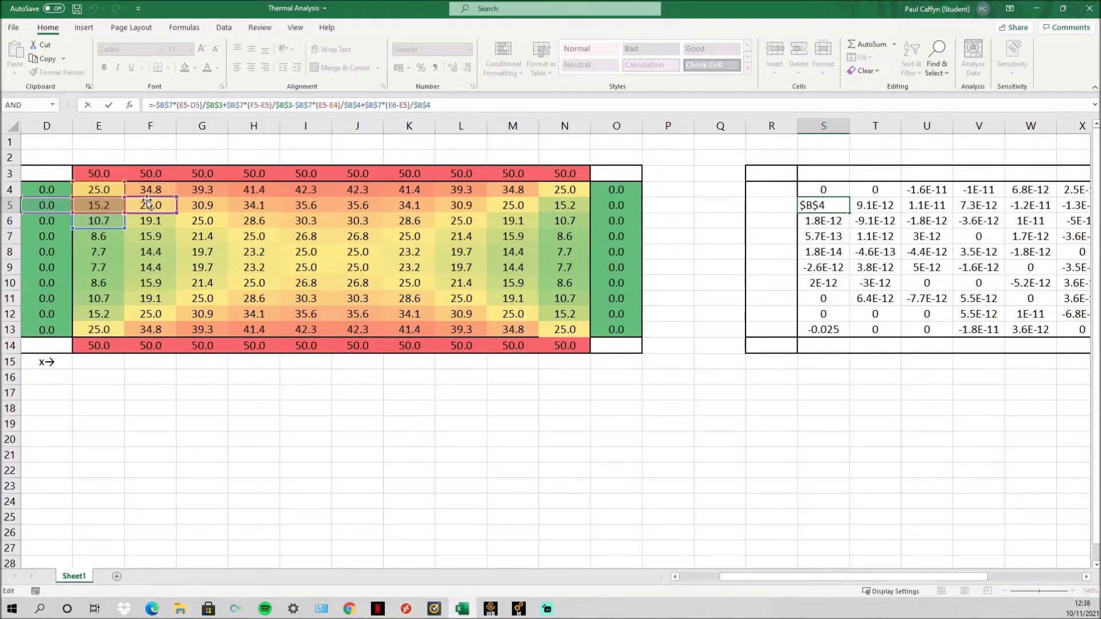
click(890, 263)
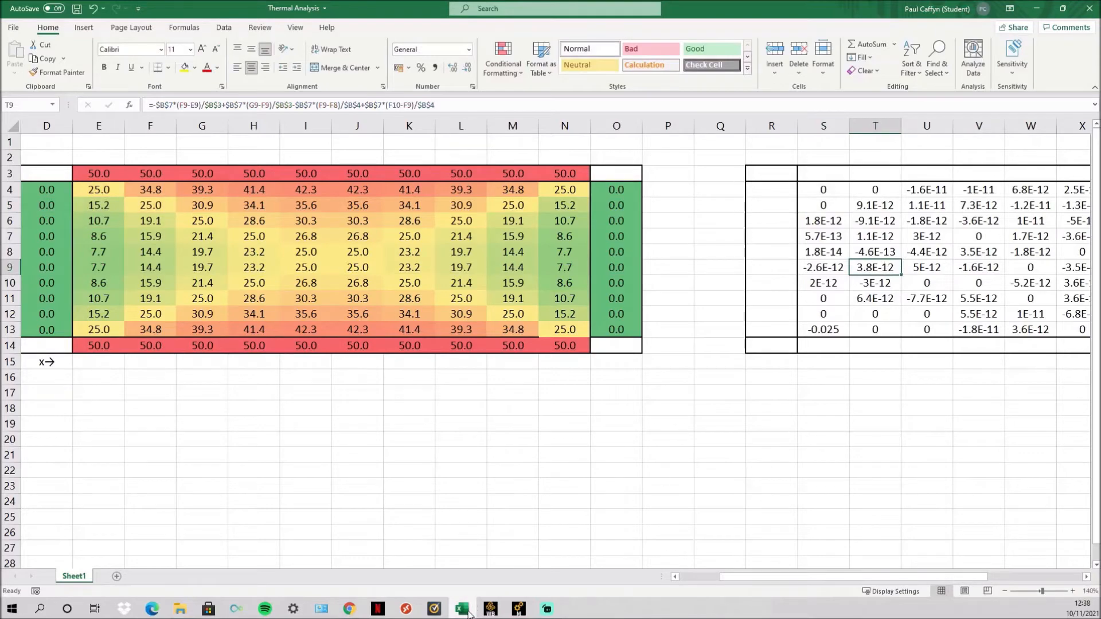
- Recheck the heat-balance equations in the Chrome PDF, and return to Excel to view the Solver tools and full temperature grid
click(349, 610)
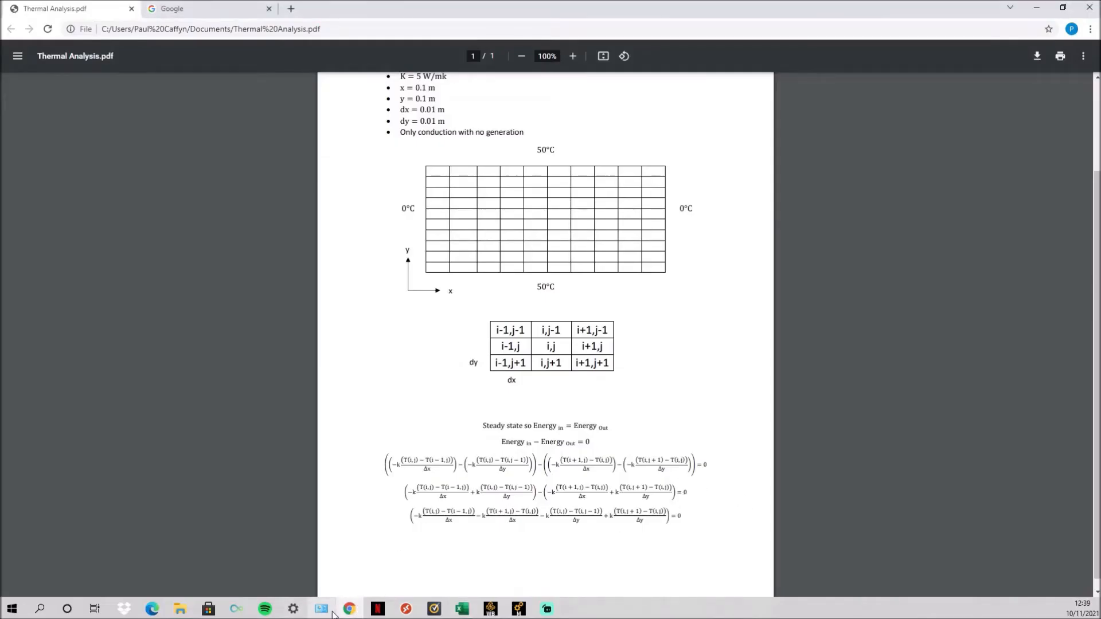
click(349, 609)
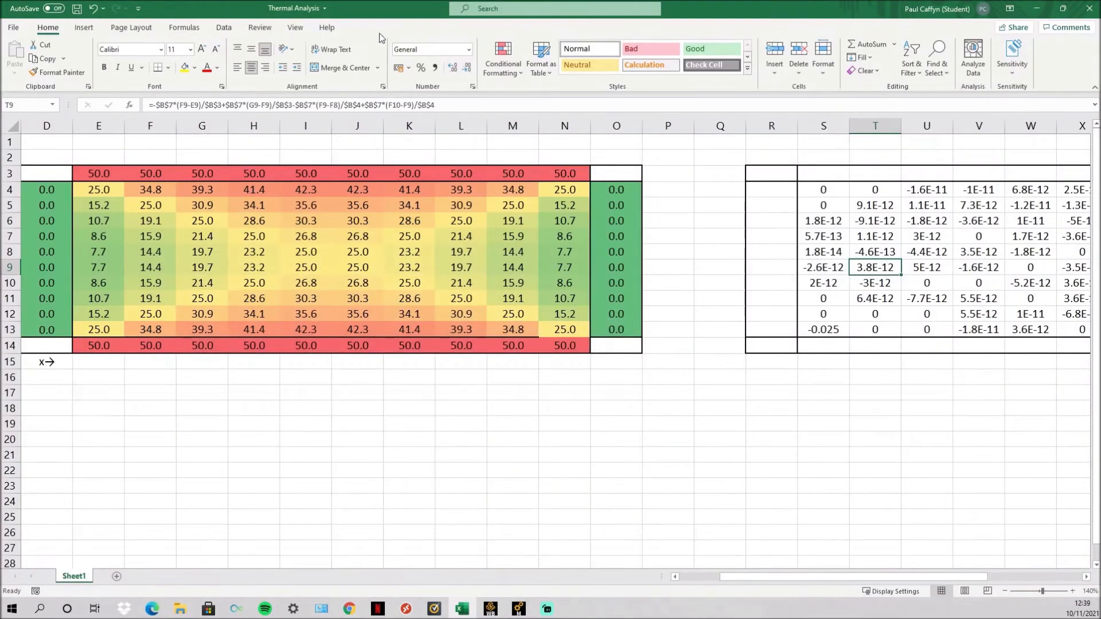
click(233, 28)
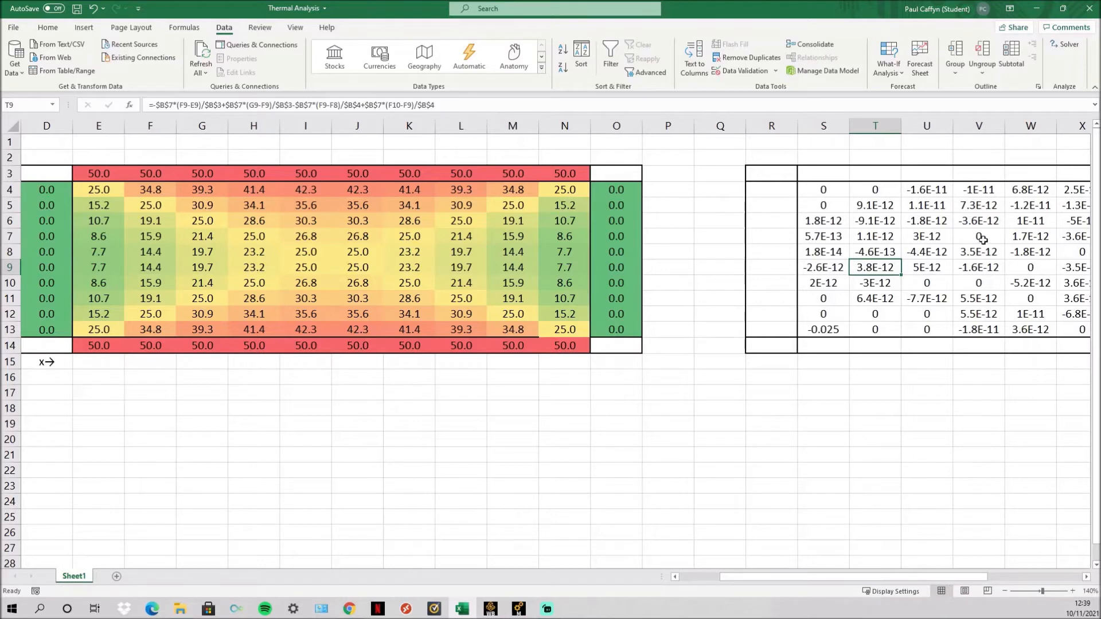
drag(830, 578, 789, 578)
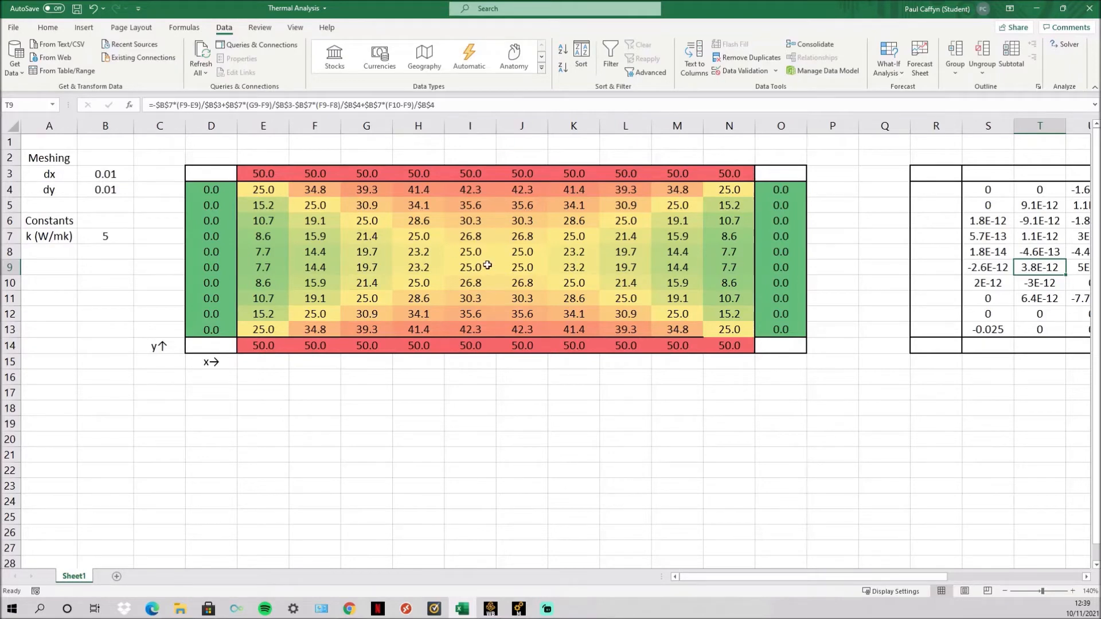
- Switch to Ansys Workbench and review the geometry's 2D analysis type, and inspect the square sketch and surface body in DesignModeler
click(517, 615)
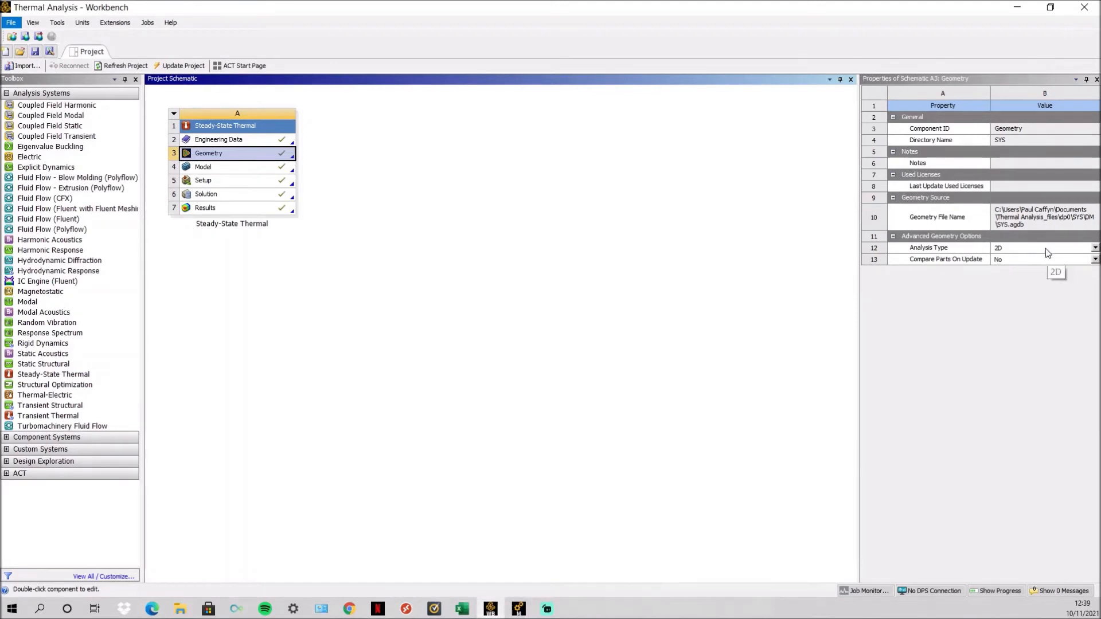
click(518, 609)
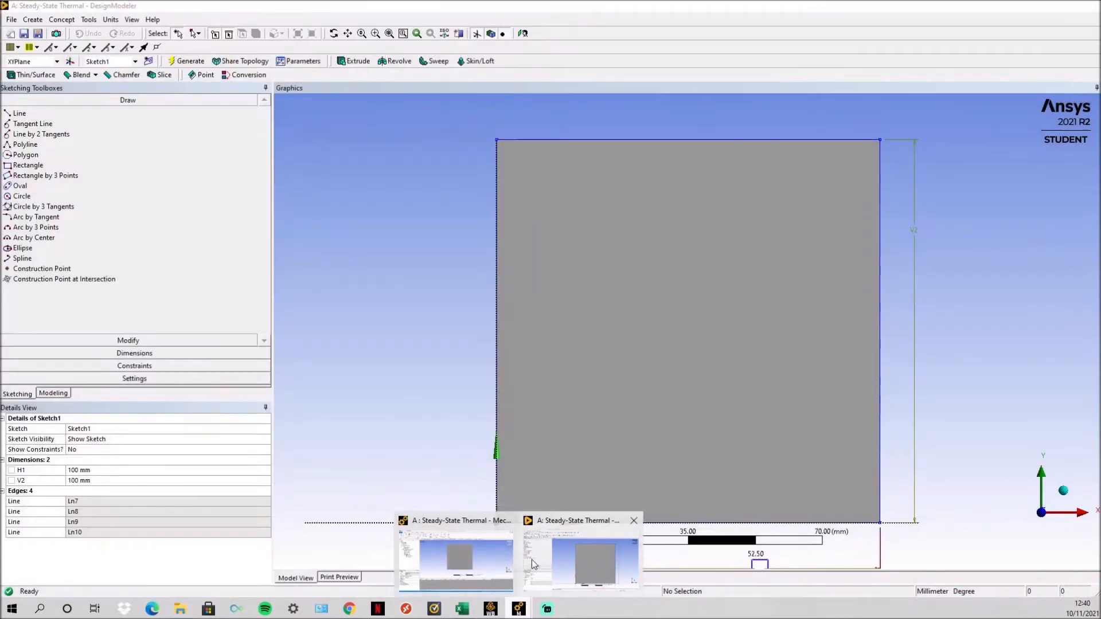
click(533, 565)
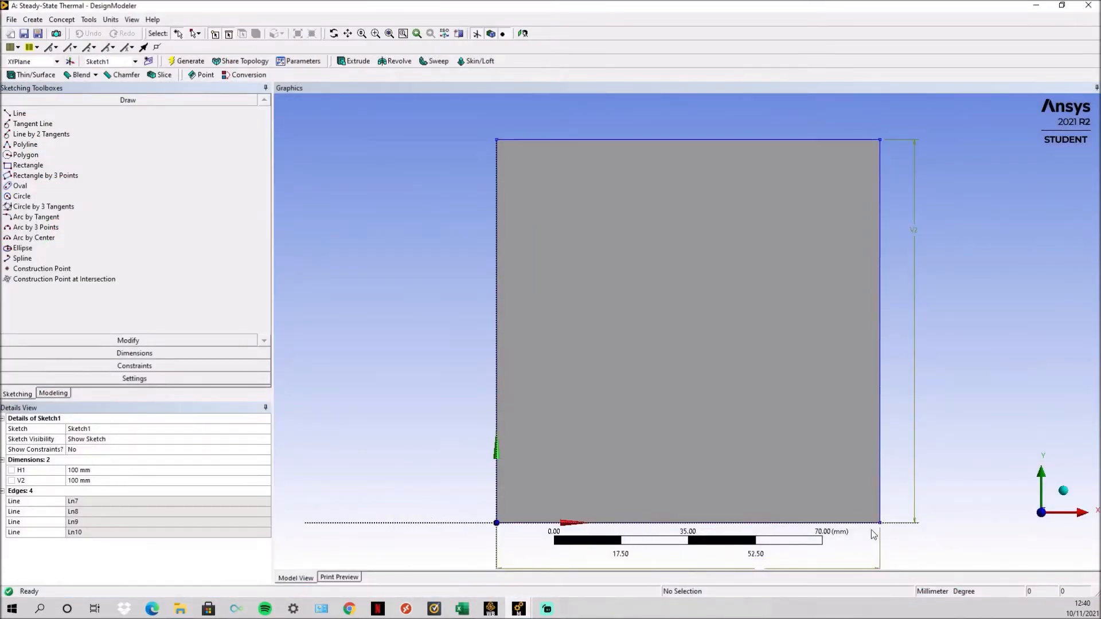
click(63, 393)
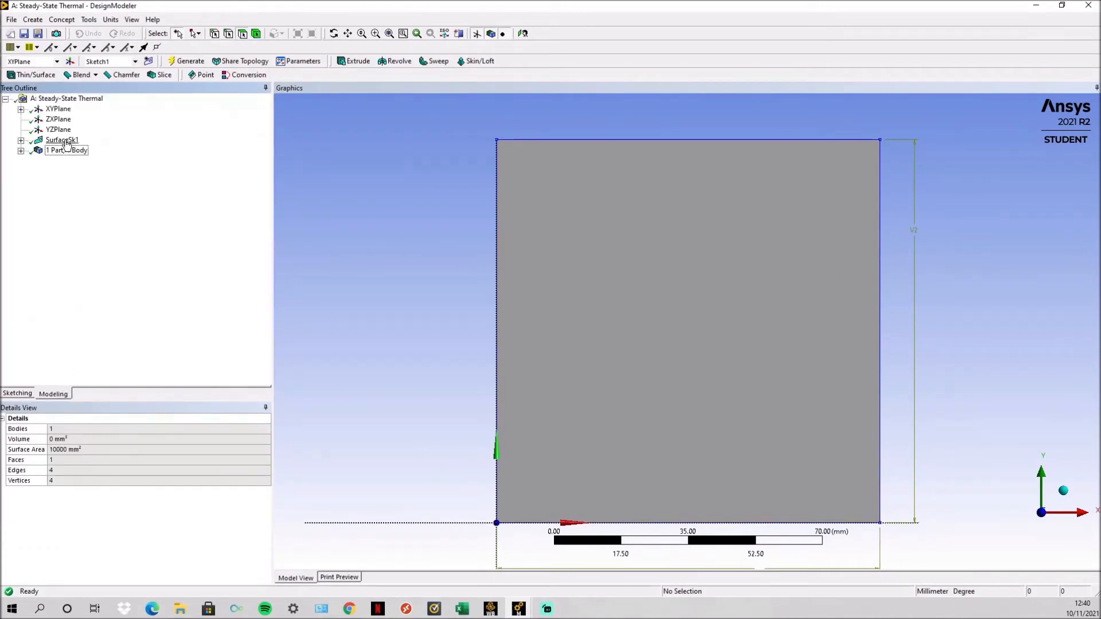
click(63, 141)
click(67, 150)
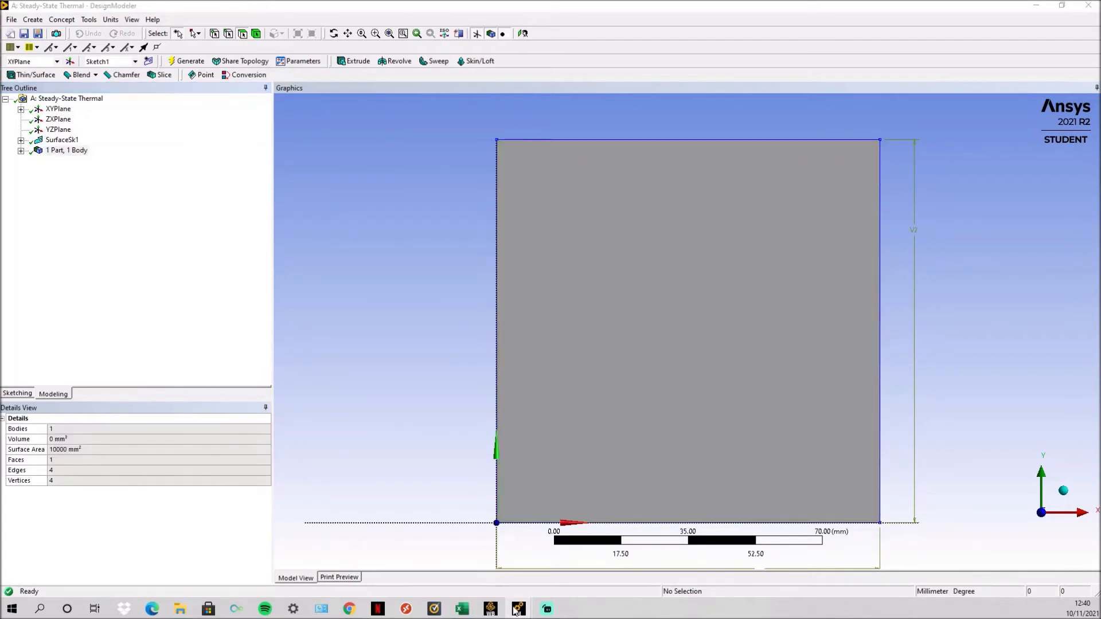
- Switch to Ansys Mechanical and examine the plate's mesh together with its face meshing and edge sizing settings
mouse_move(512, 609)
click(485, 556)
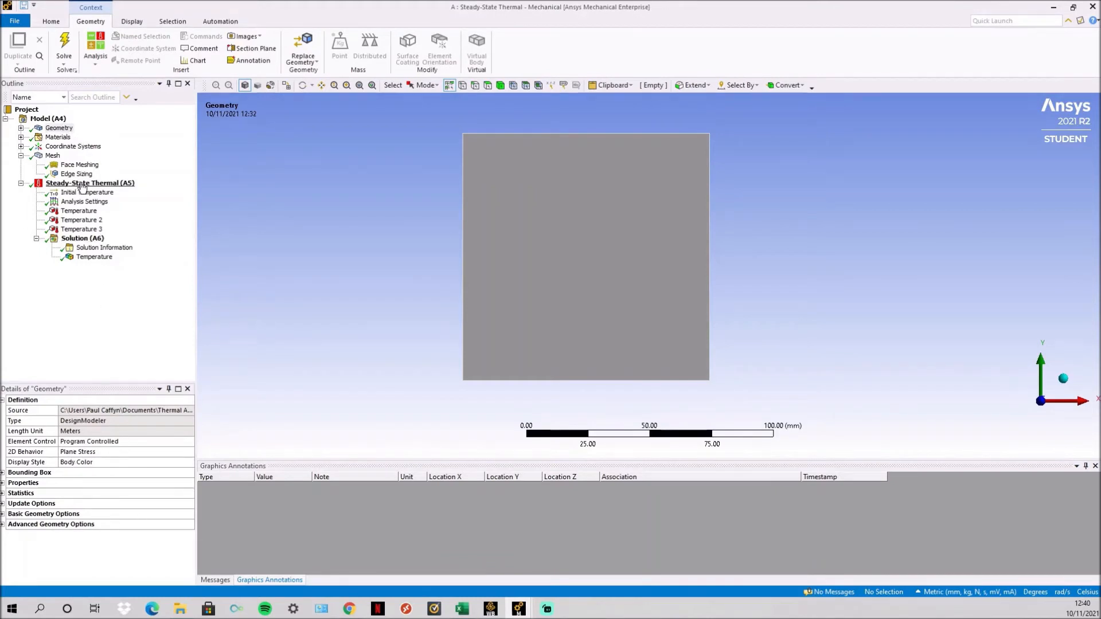
click(53, 156)
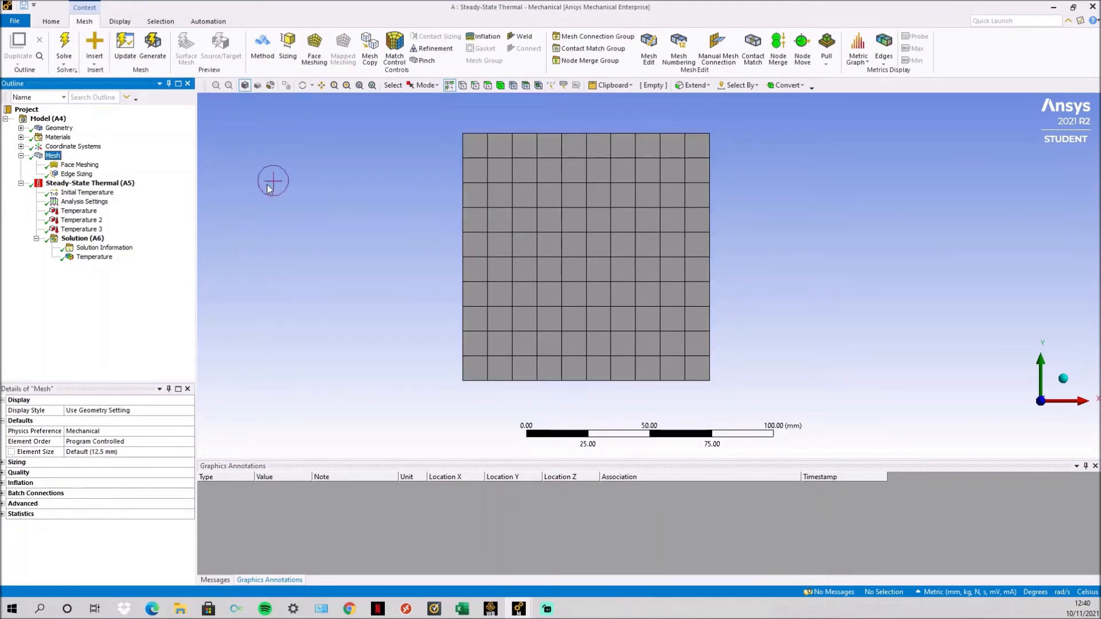
click(91, 165)
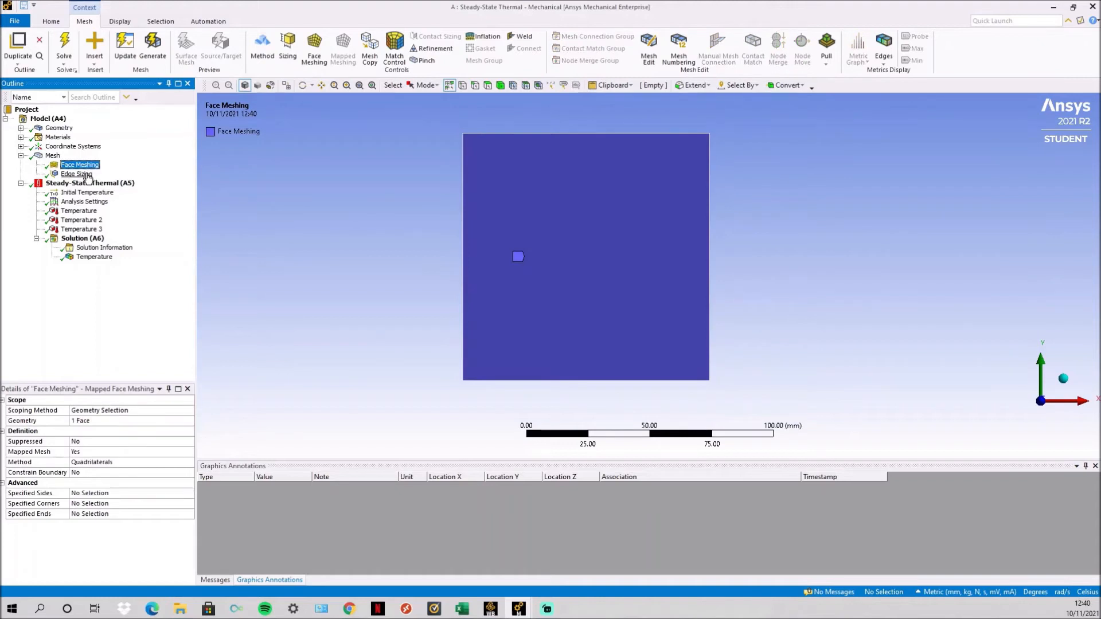
click(86, 173)
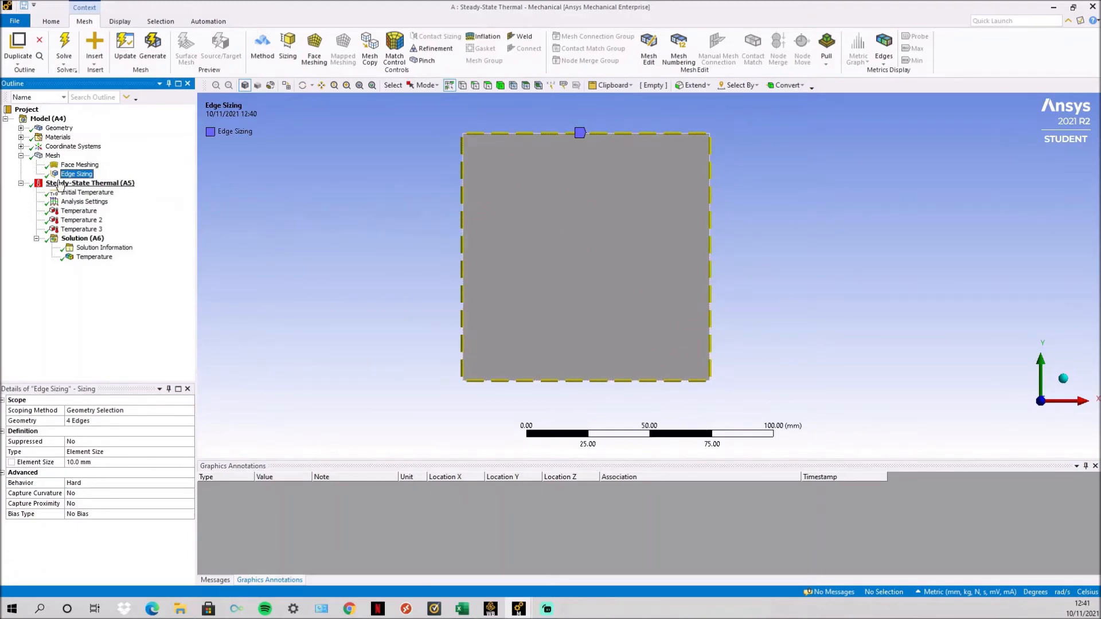
click(52, 156)
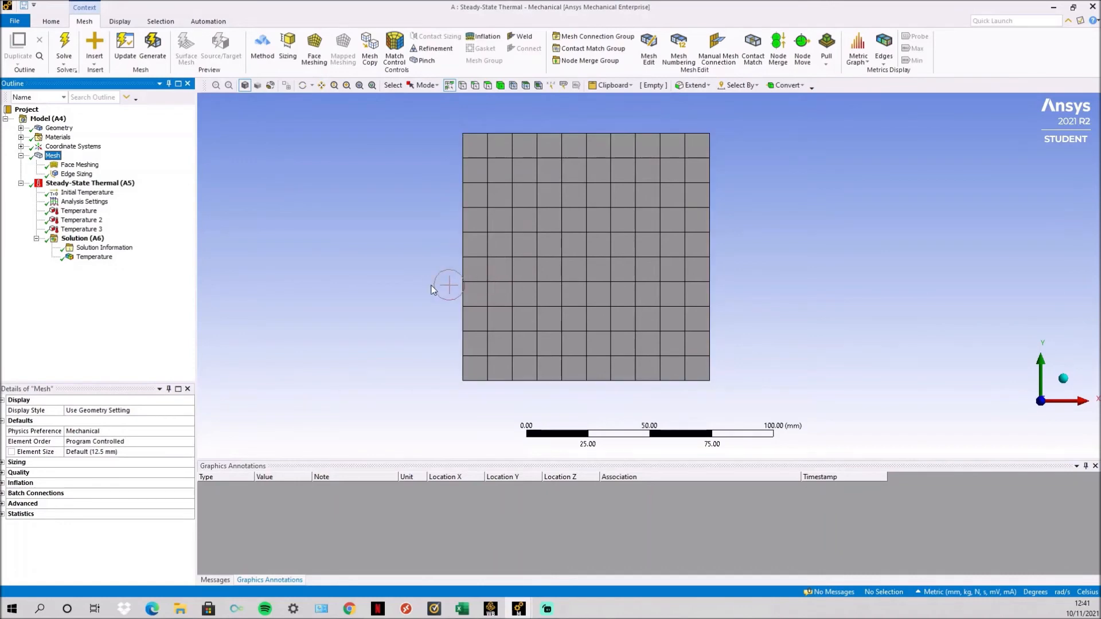
- Review the three temperature boundary conditions on the plate's edges and the initial temperature setting
click(76, 211)
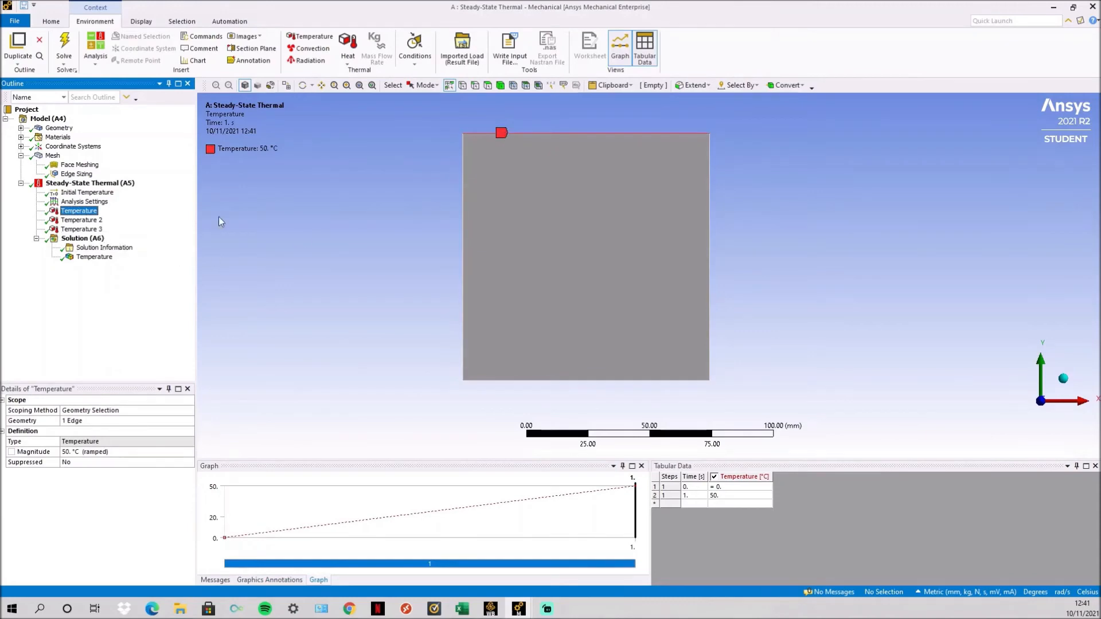
click(97, 230)
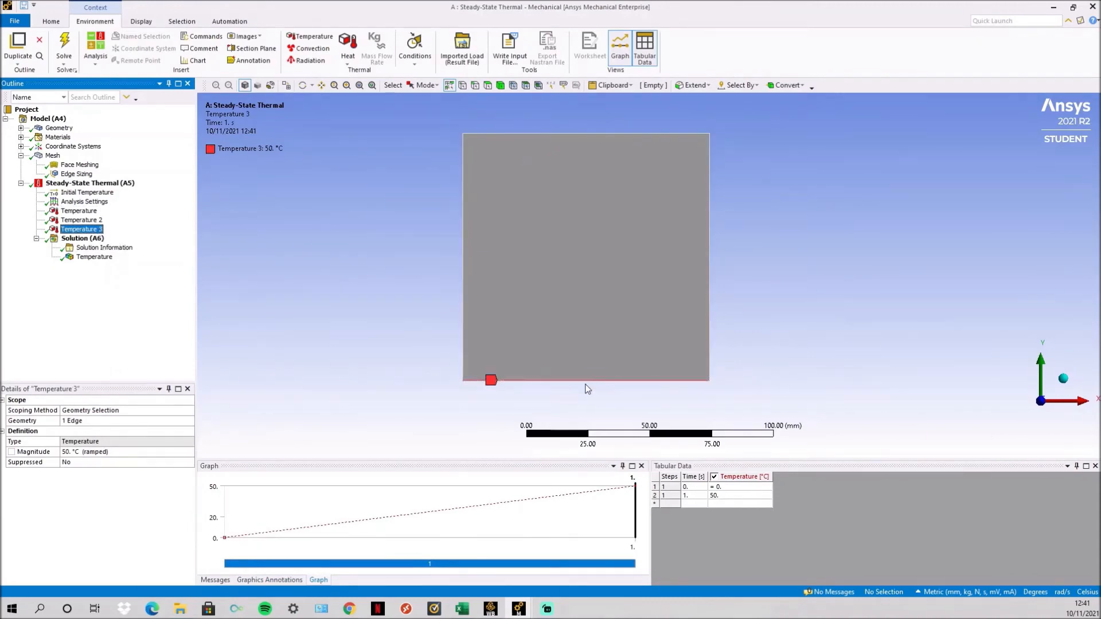
click(90, 220)
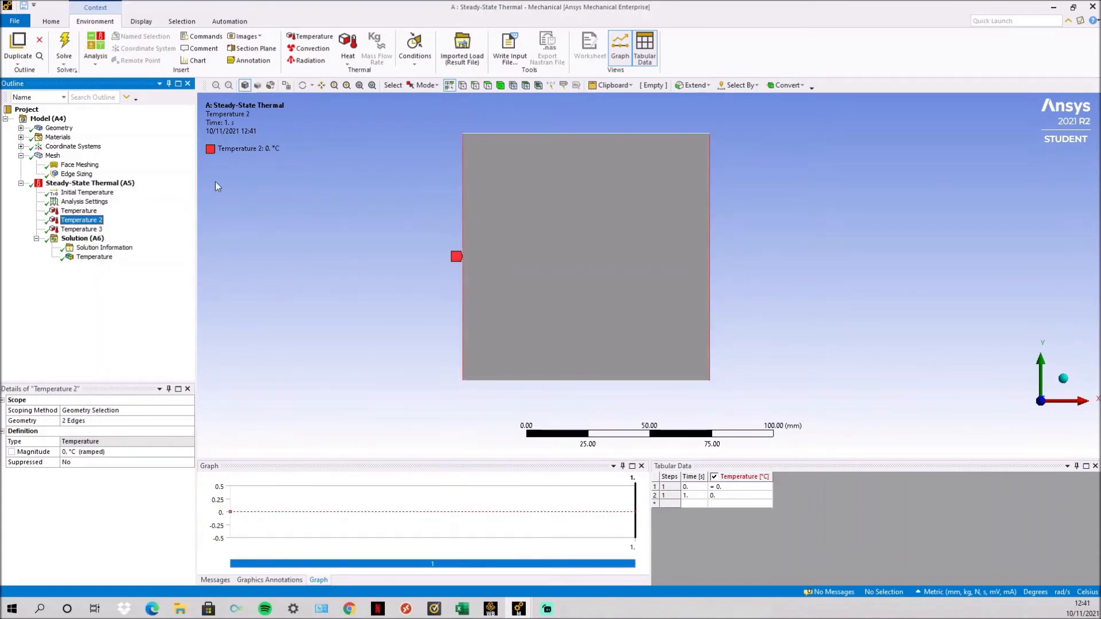
click(98, 194)
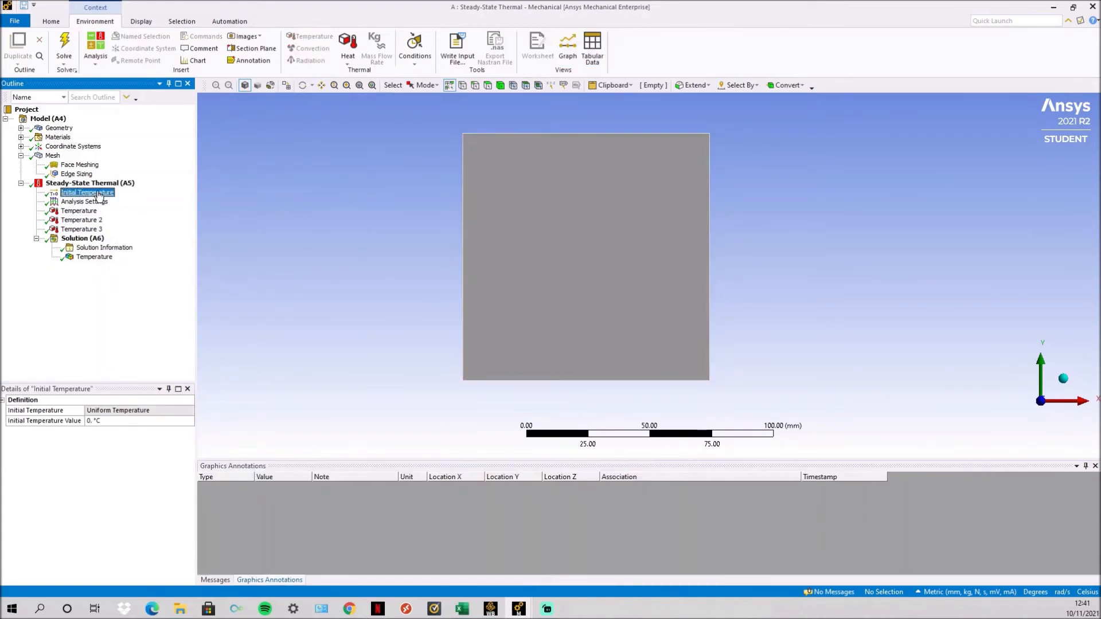
- Display the solved temperature contour over the meshed plate and examine its distribution
click(90, 258)
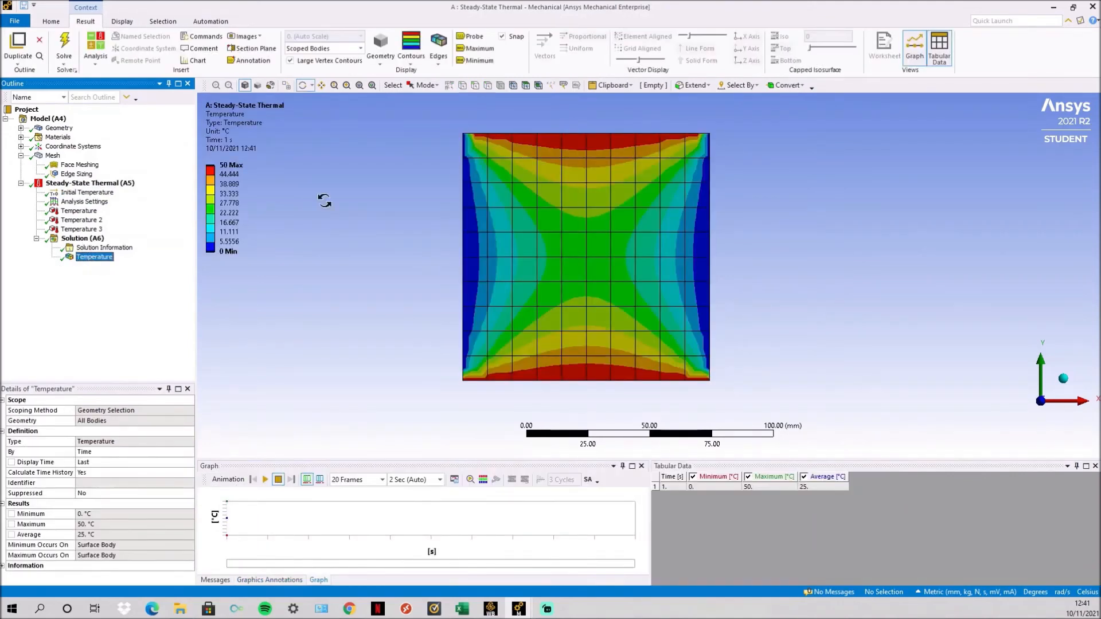
click(322, 85)
scroll(606, 195, up, 1)
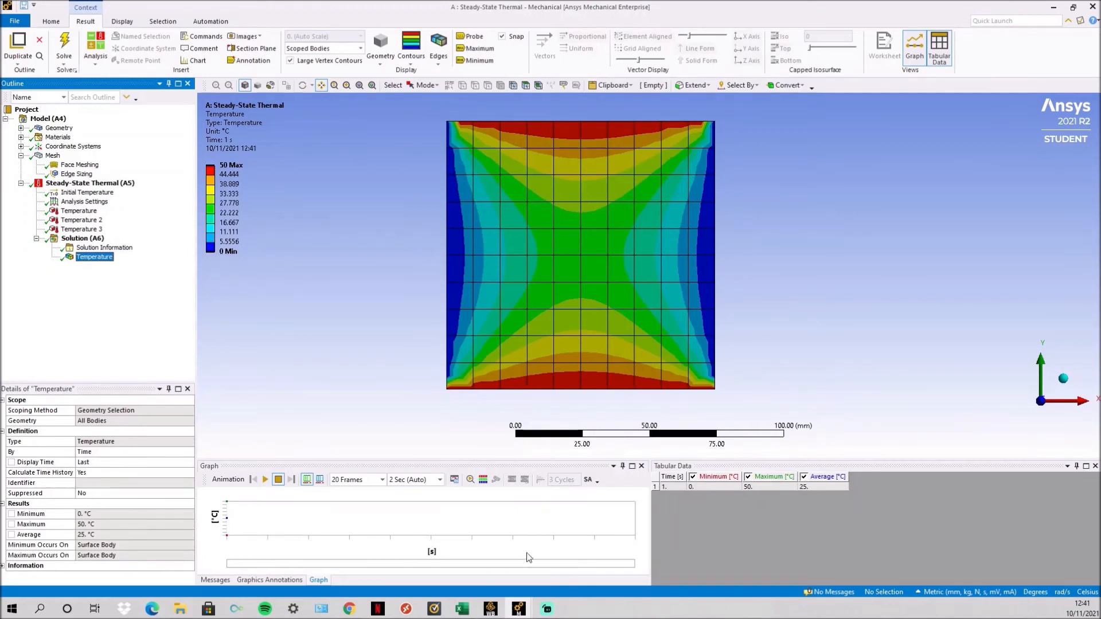
- Probe temperatures on the Mechanical contour plot and compare them with the temperature grid in the Excel workbook
click(463, 609)
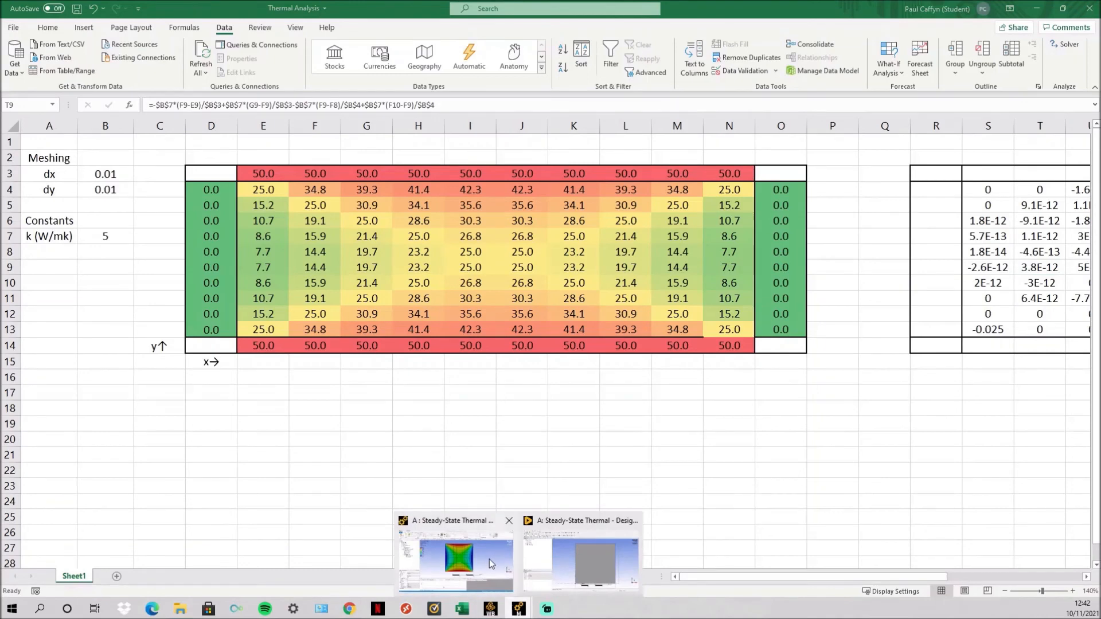
click(476, 545)
click(469, 37)
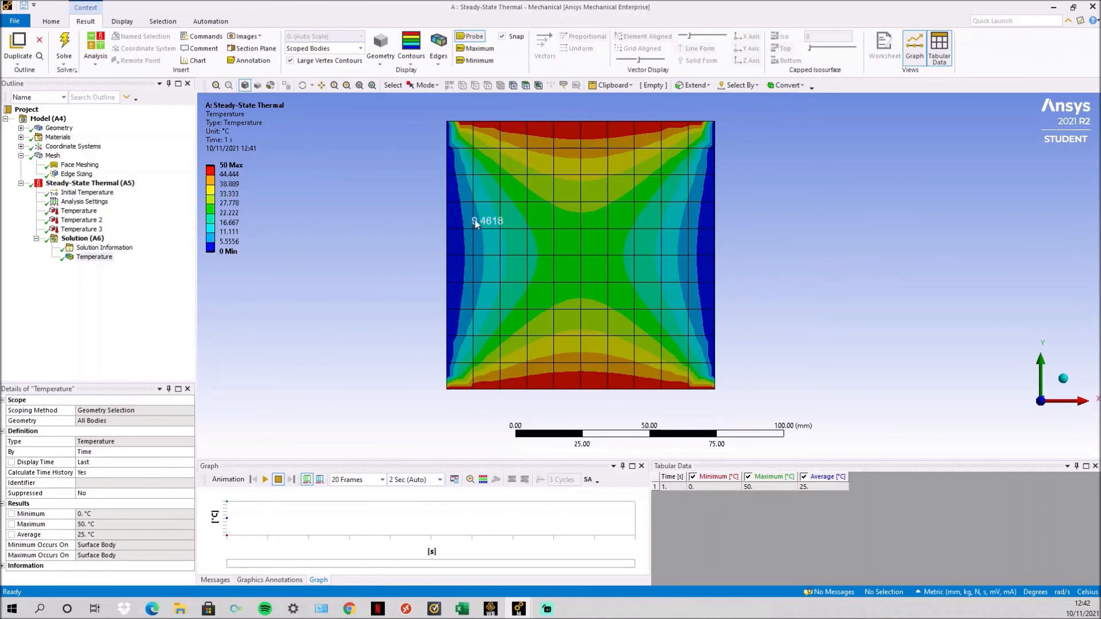
click(463, 610)
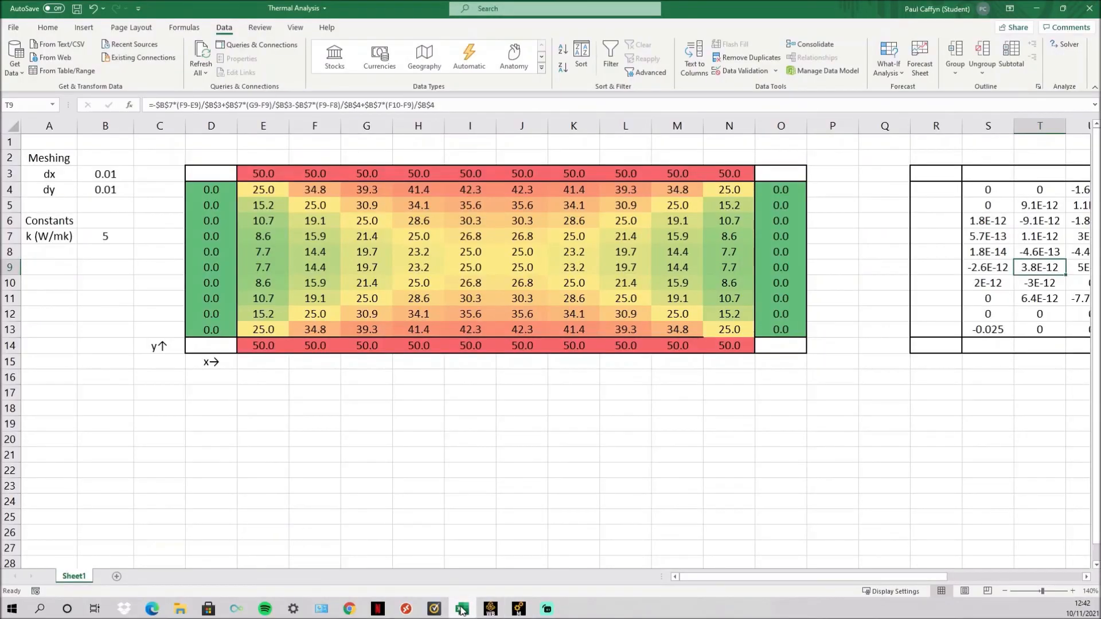
click(463, 609)
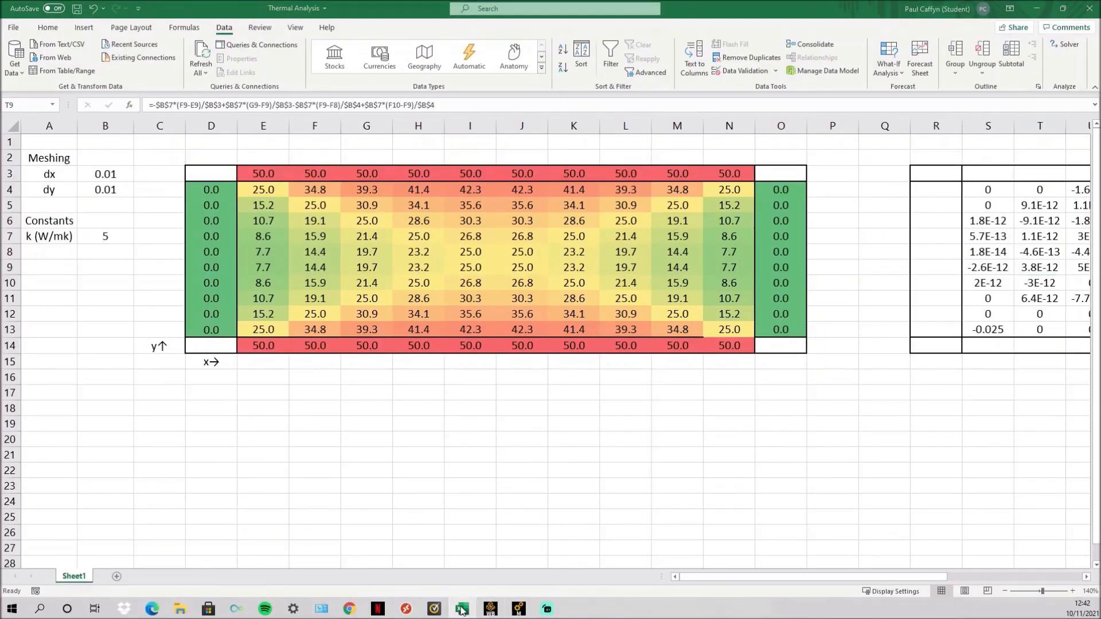